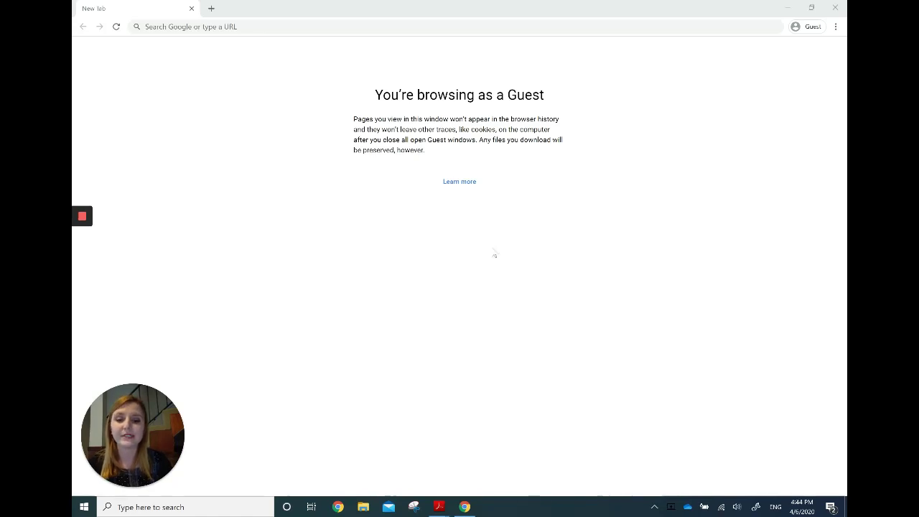
Step: Bring up the Office 365 login instructions PDF from the open documents
click(467, 507)
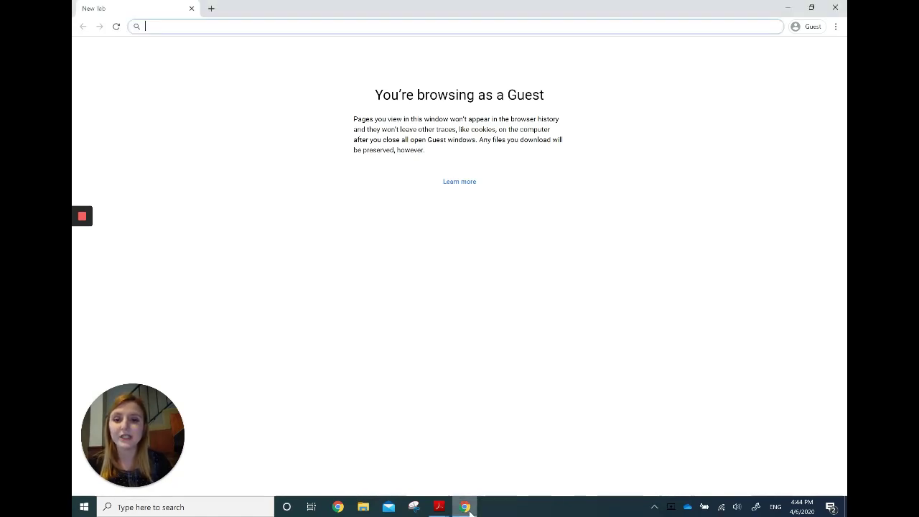
click(445, 508)
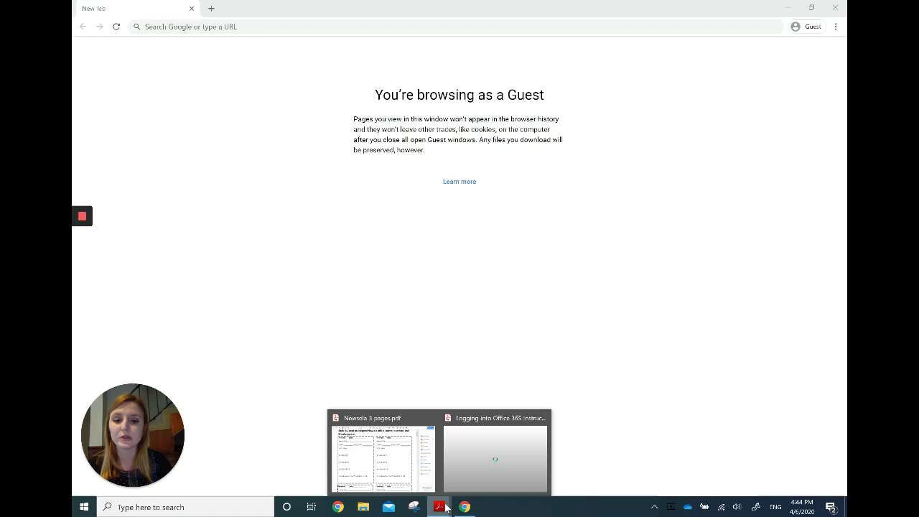
click(494, 462)
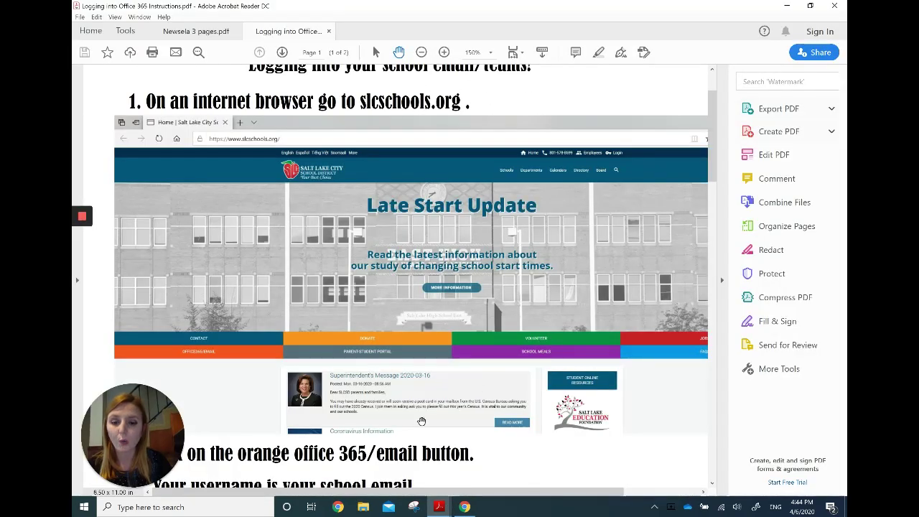
Step: Load slcschools.org and follow its OFFICE365/EMAIL tile to the Microsoft sign-in page
click(464, 507)
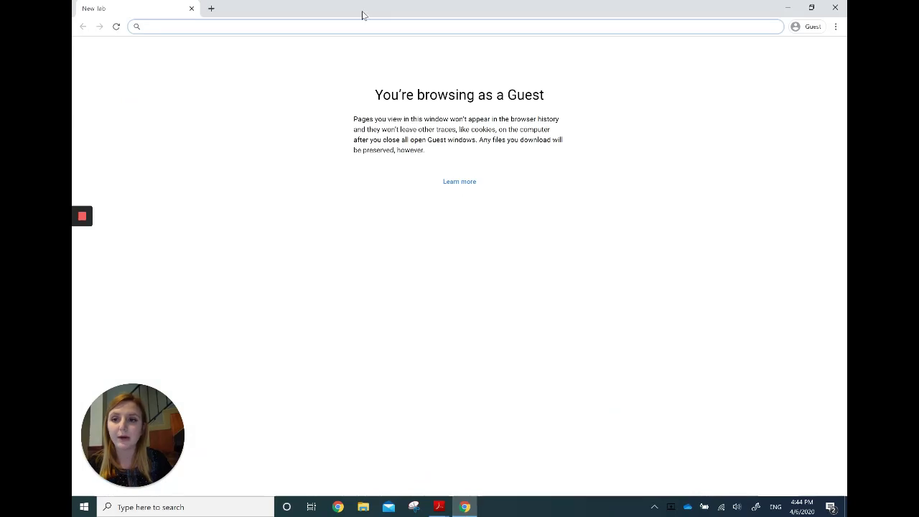
text(slcschools.org)
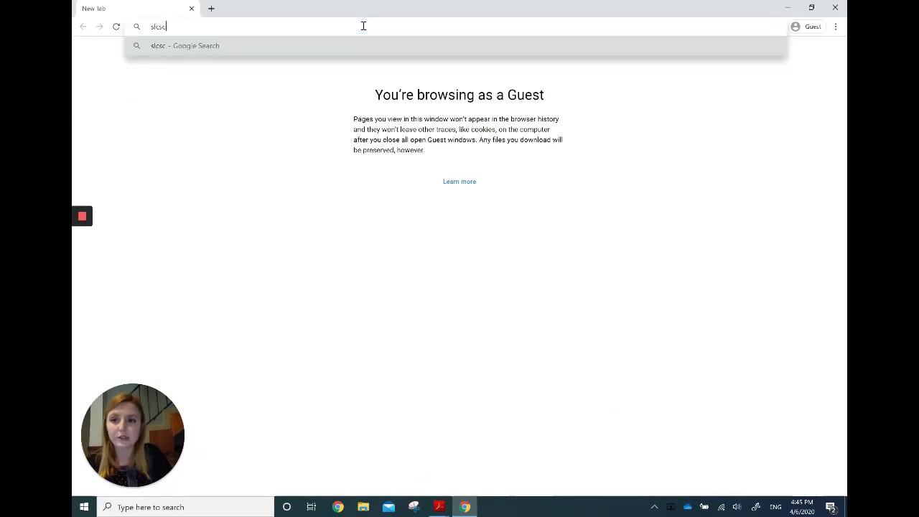
key(Return)
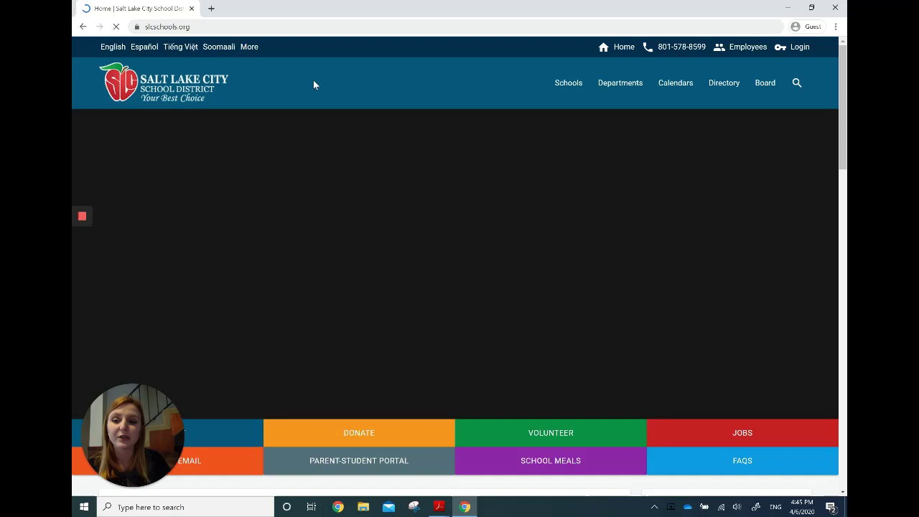
scroll(287, 270, down, 2)
scroll(242, 312, down, 2)
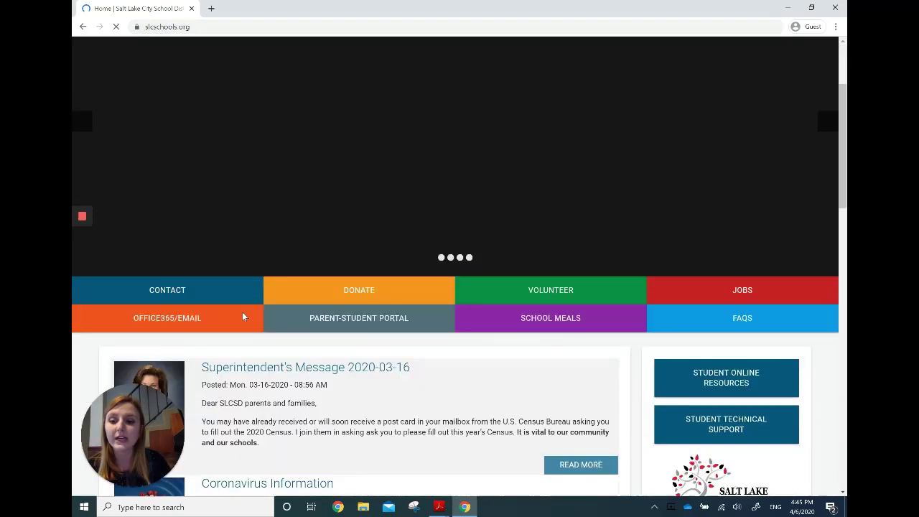
scroll(160, 244, down, 2)
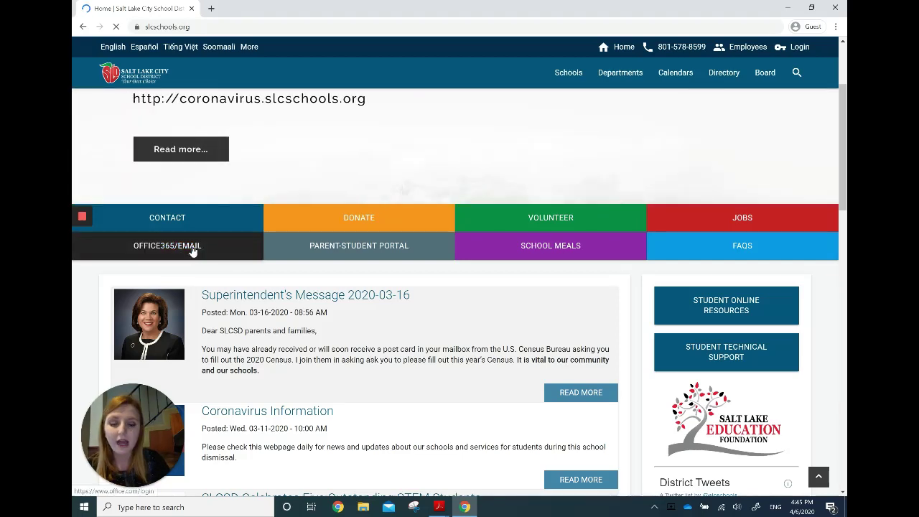
click(192, 250)
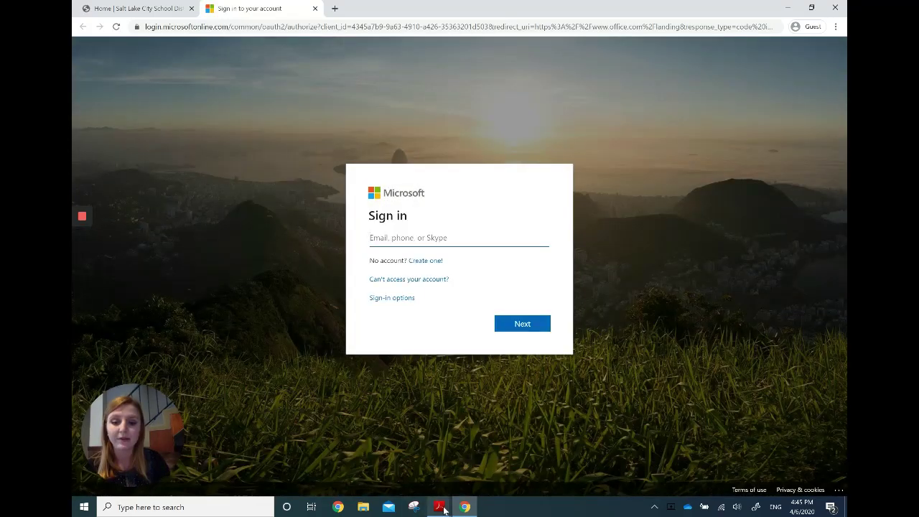
mouse_move(443, 509)
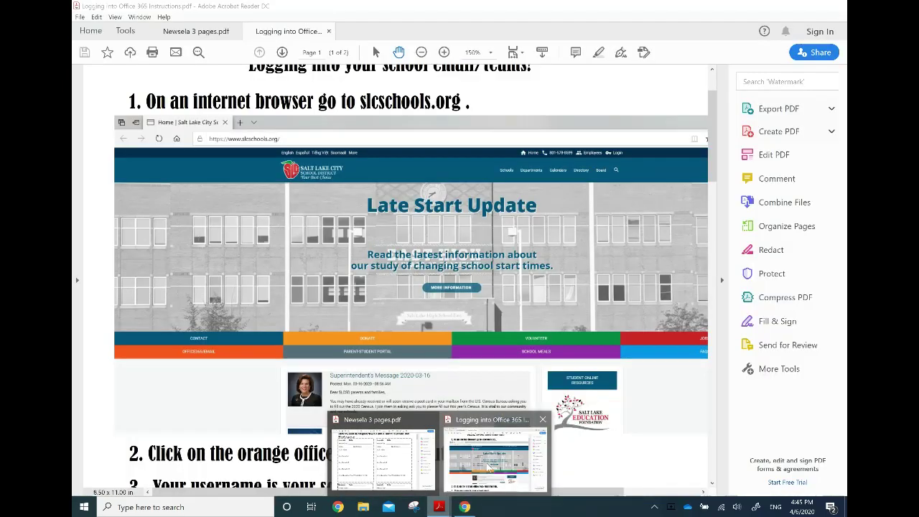
click(488, 463)
scroll(483, 428, down, 10)
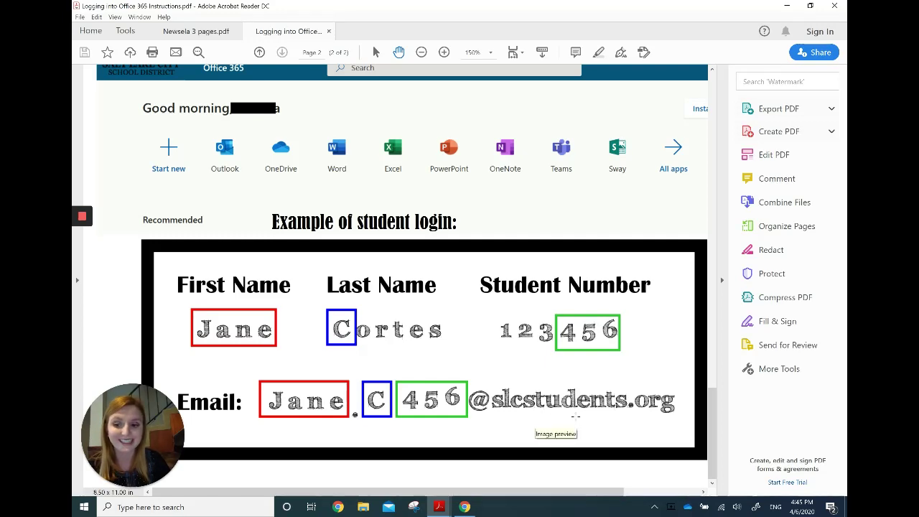
Step: Sign in with the school email and password, answering Yes to stay signed in
click(464, 507)
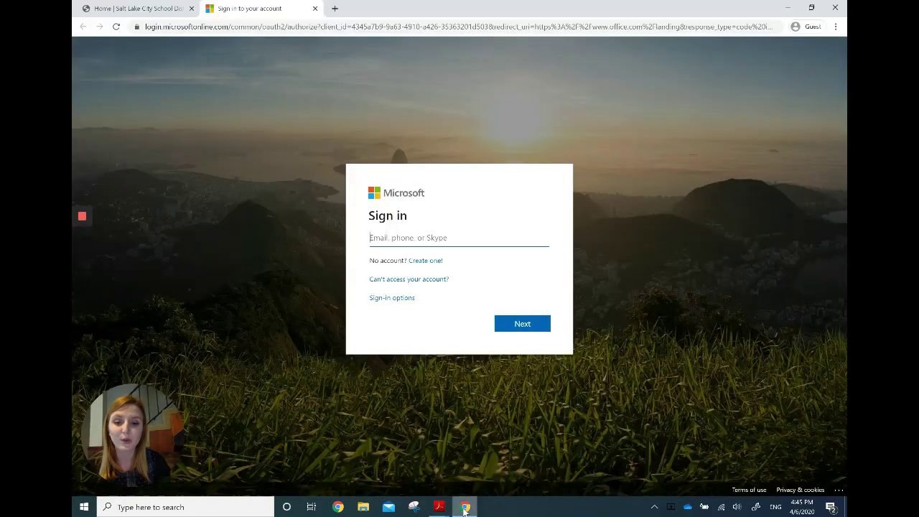
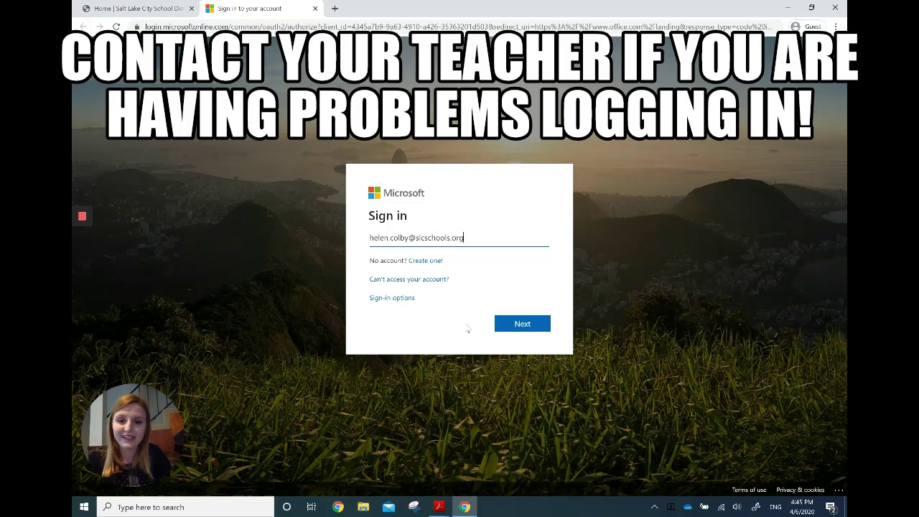
key(Return)
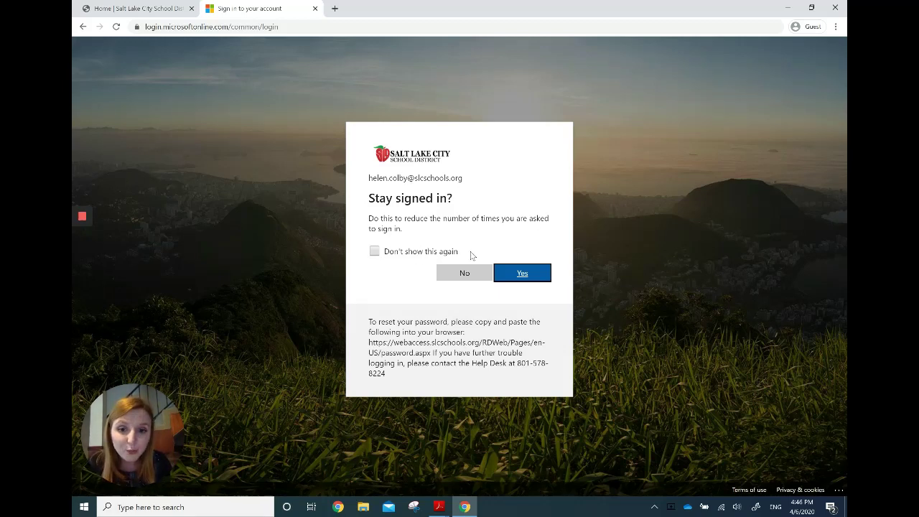
click(537, 273)
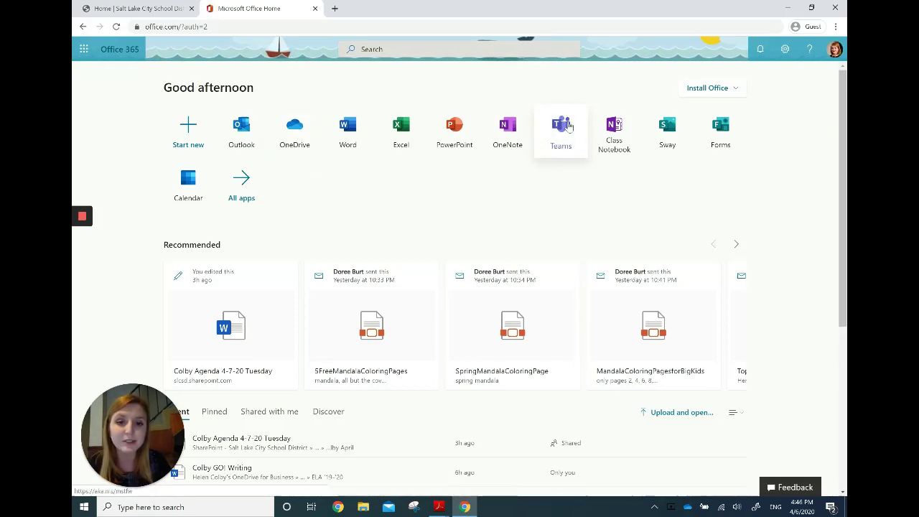
Step: Launch Microsoft Teams from the Office 365 home page's Teams app tile
click(561, 129)
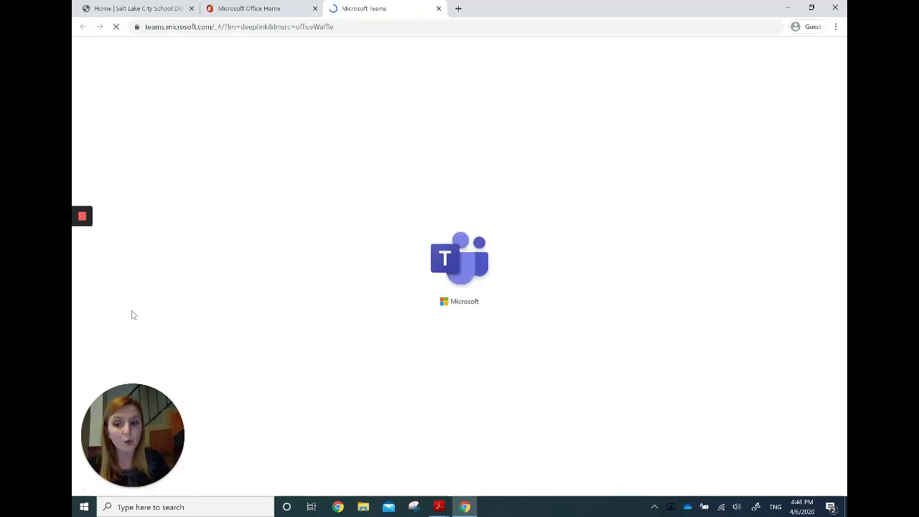
Step: Wait for Teams to finish loading the Teams page of class and staff team tiles
mouse_move(82, 244)
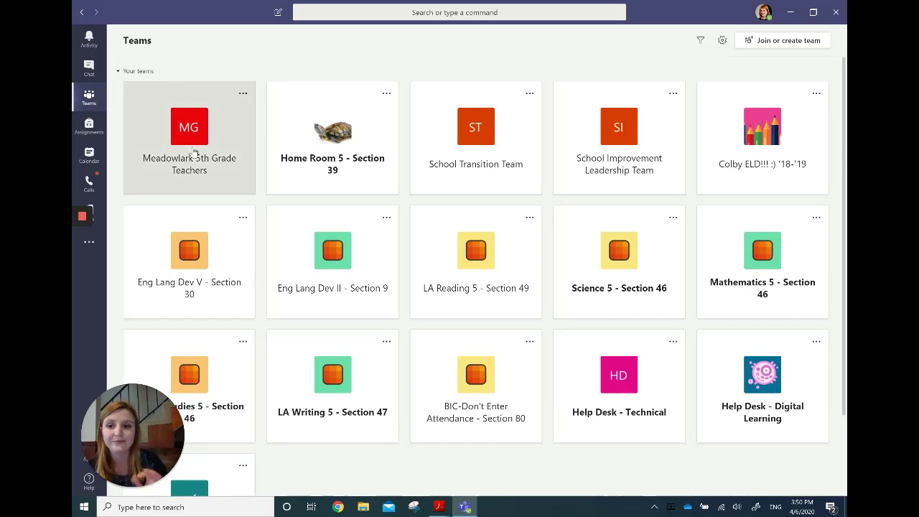
Step: Open Meadowlark 5th Grade Teachers, view Example Teams Meeting details, and start joining
click(194, 152)
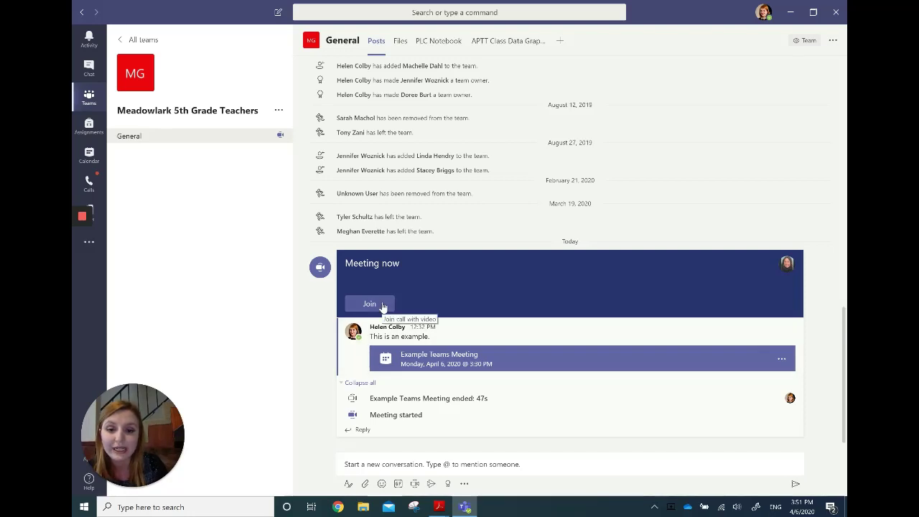
click(781, 362)
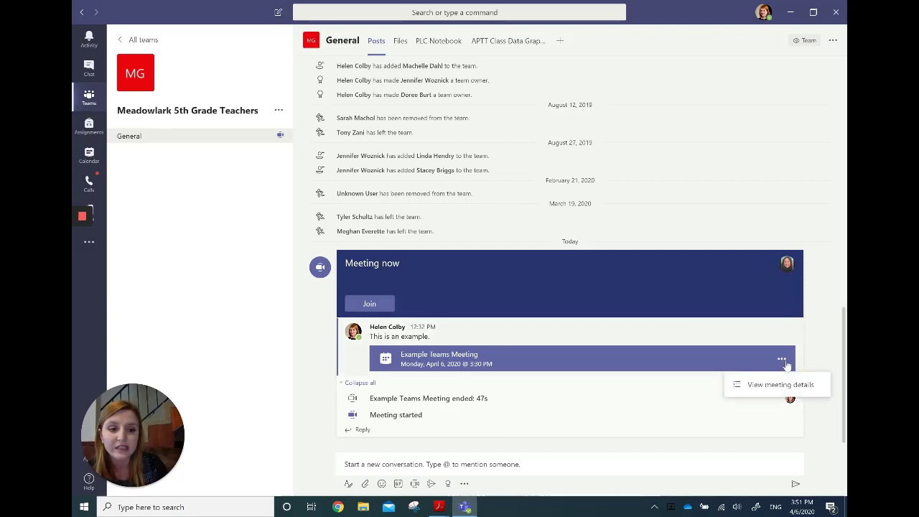
click(772, 384)
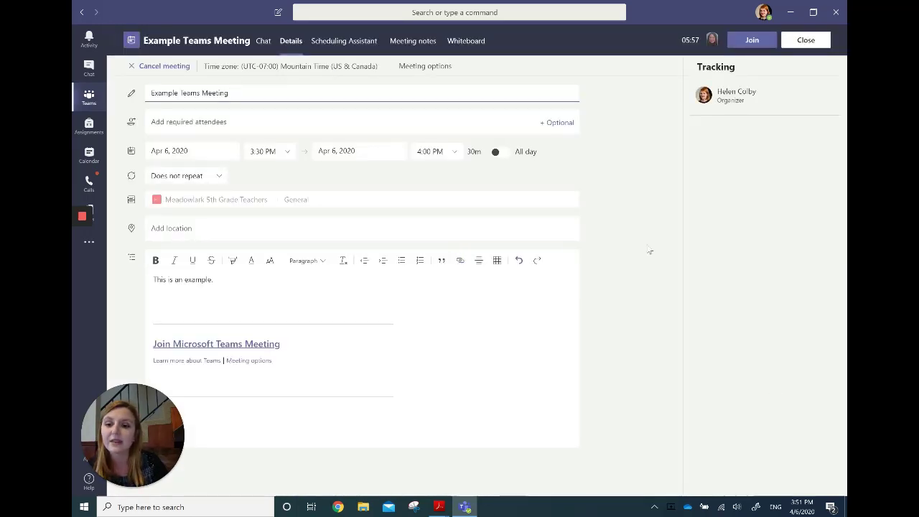
click(752, 40)
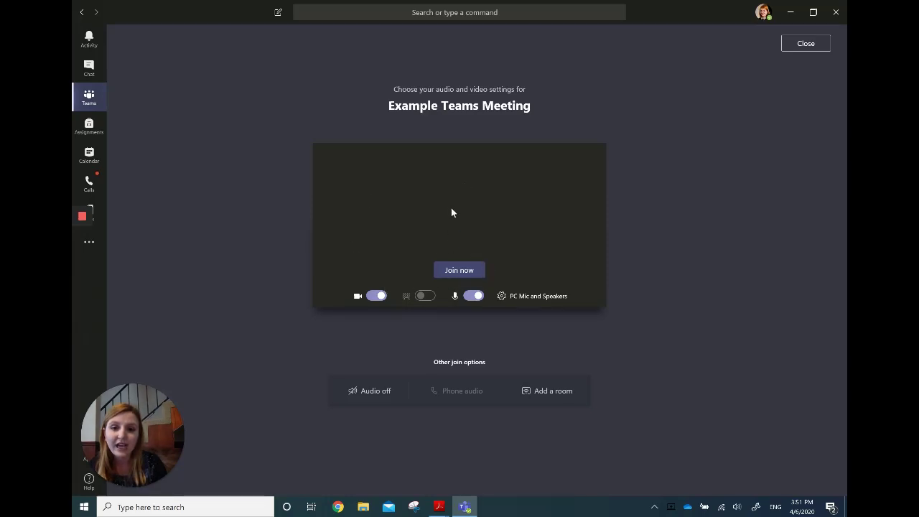
Step: Join now with camera and microphone on, and wait for the other participant's video
click(458, 271)
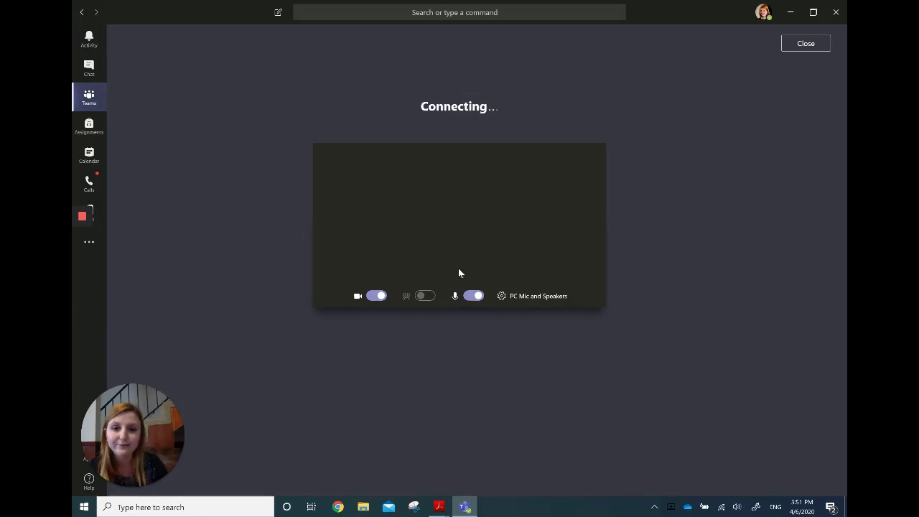
mouse_move(458, 269)
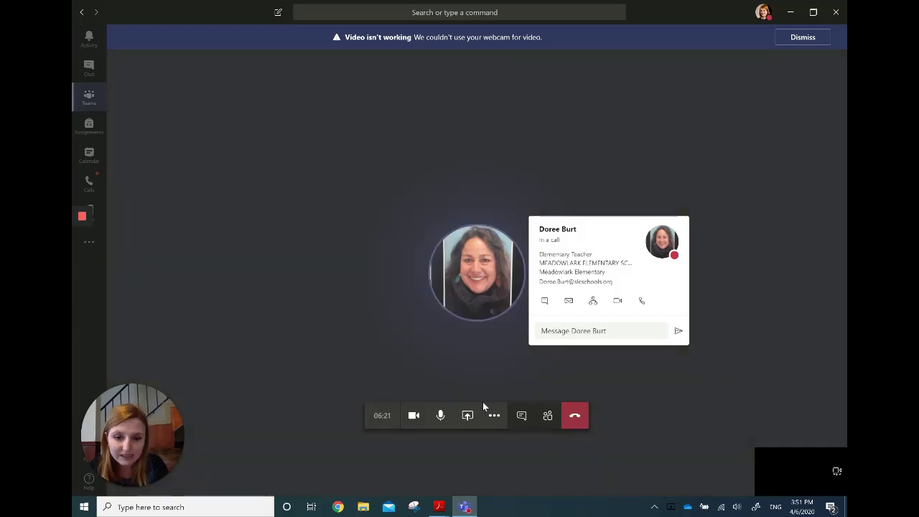
mouse_move(530, 292)
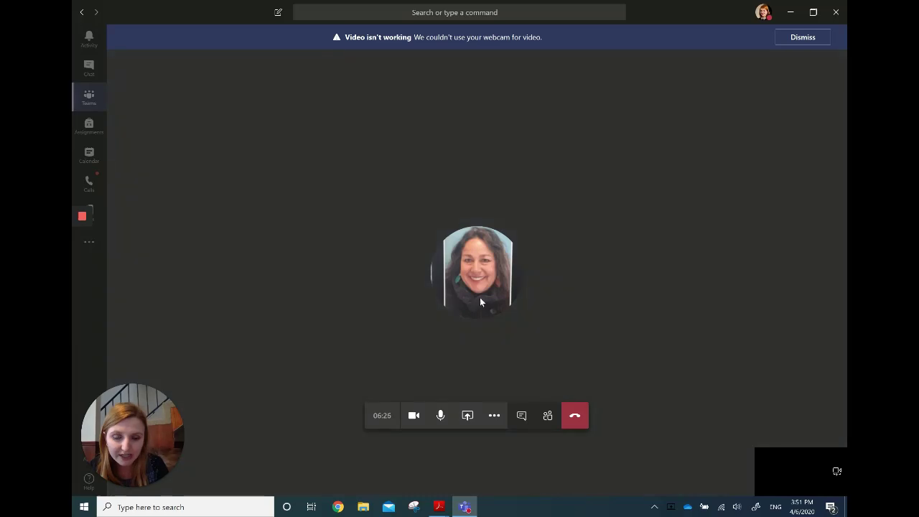
mouse_move(479, 299)
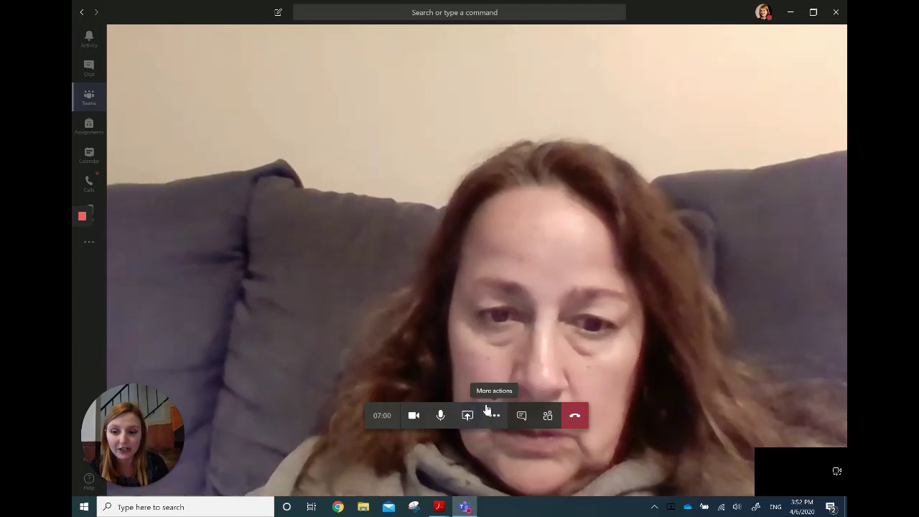
Step: Send 'Hi!' in the meeting chat and watch the reply 'Hi to you!' arrive
click(522, 416)
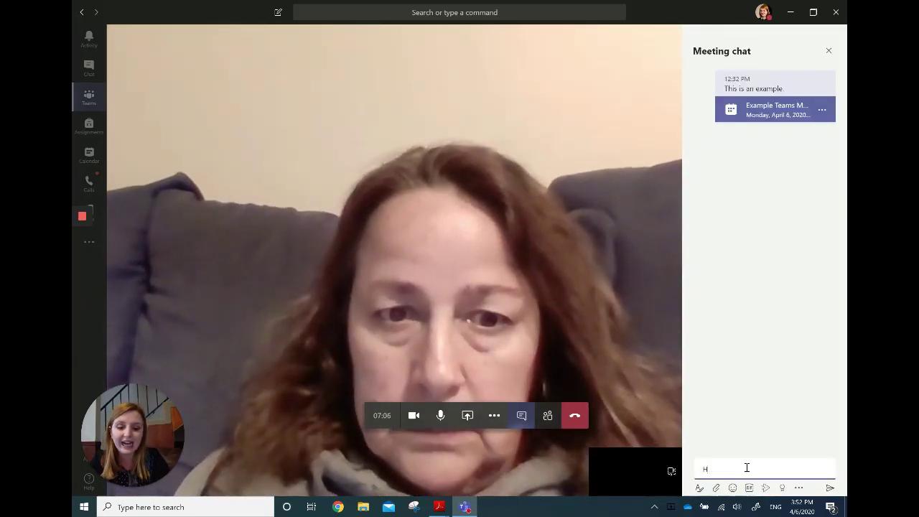
key(Return)
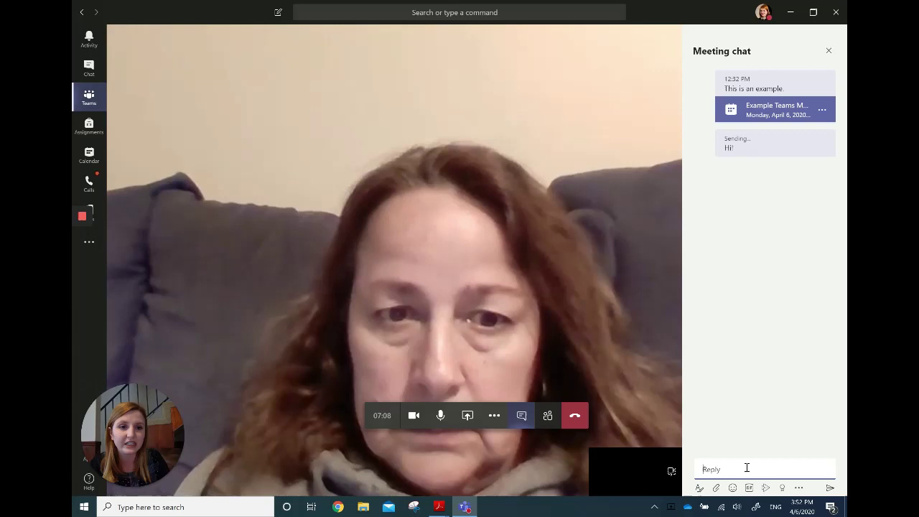
mouse_move(81, 243)
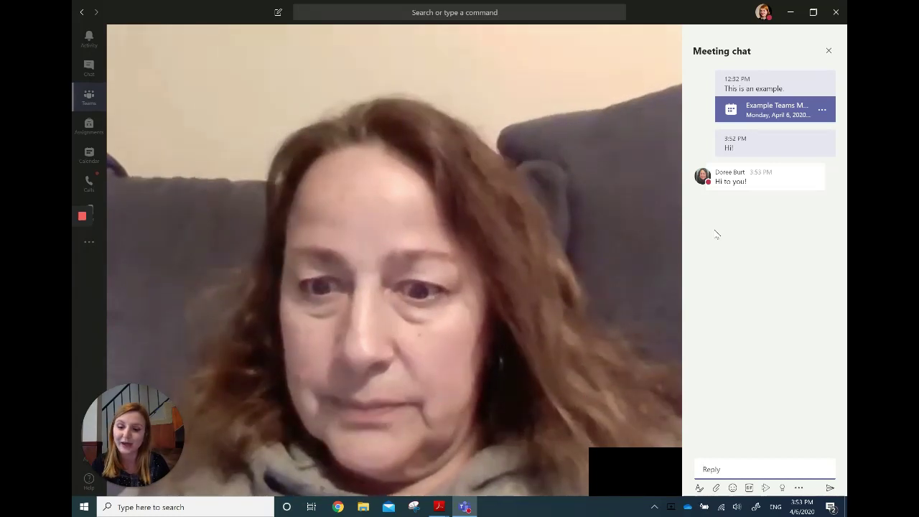
mouse_move(392, 196)
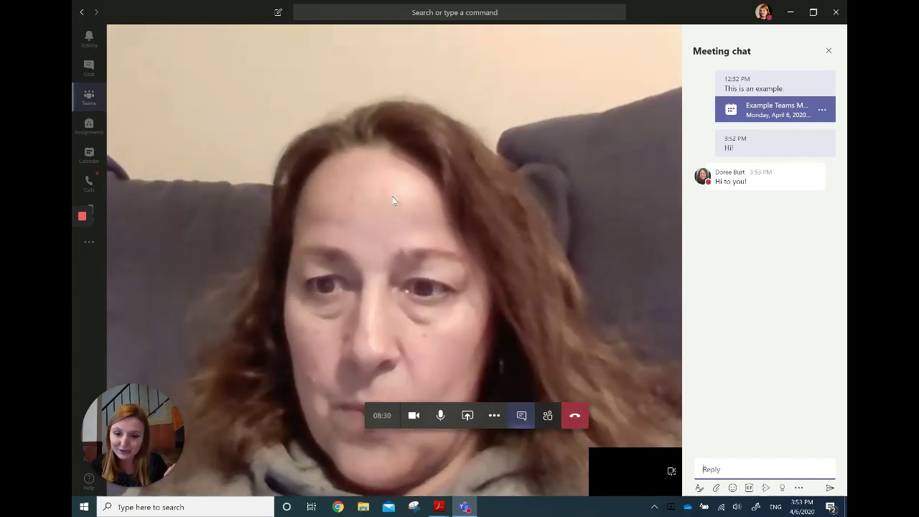